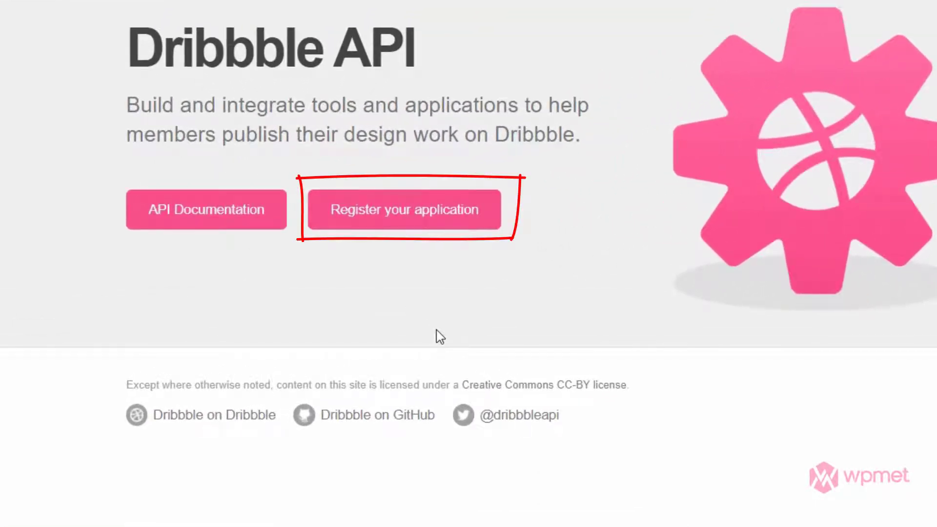
Step: Start registering a new Dribbble application with the name Wpmet and the description "Dribble shorts"
click(407, 217)
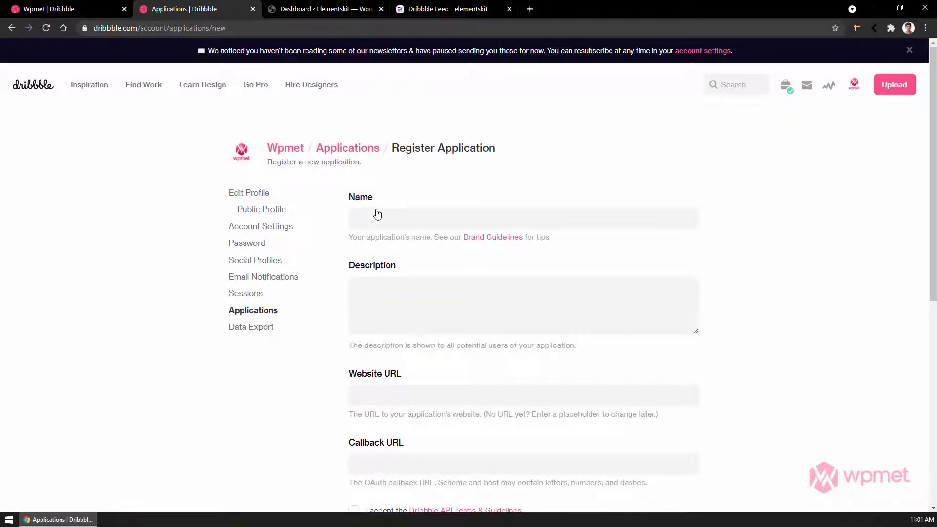
click(378, 218)
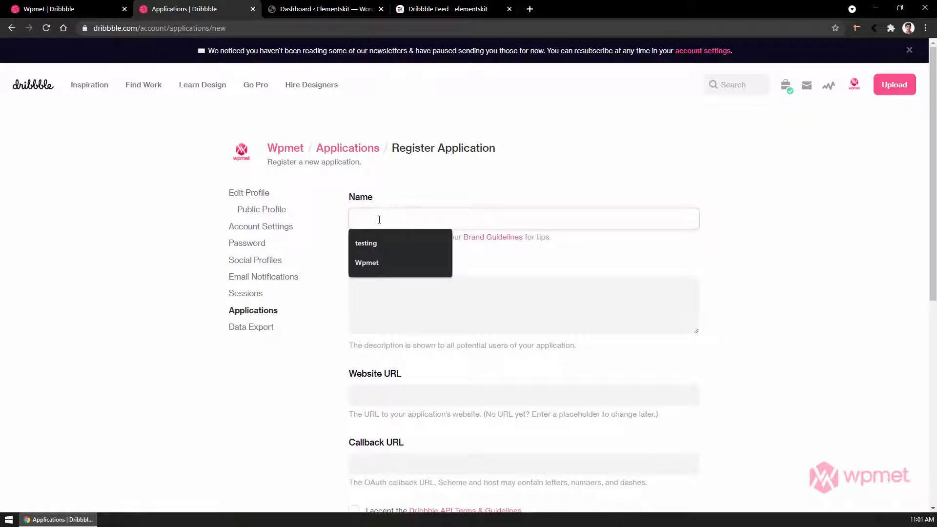
text(Wpmet)
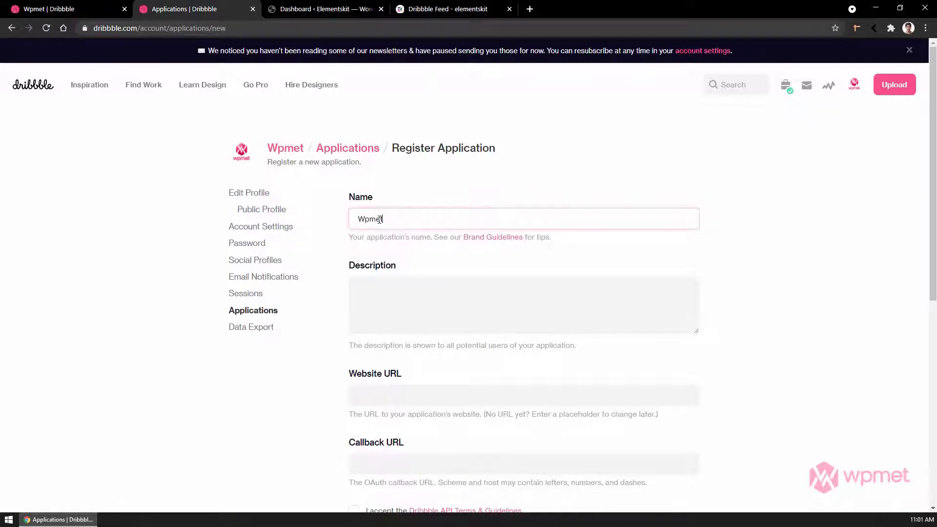
click(398, 303)
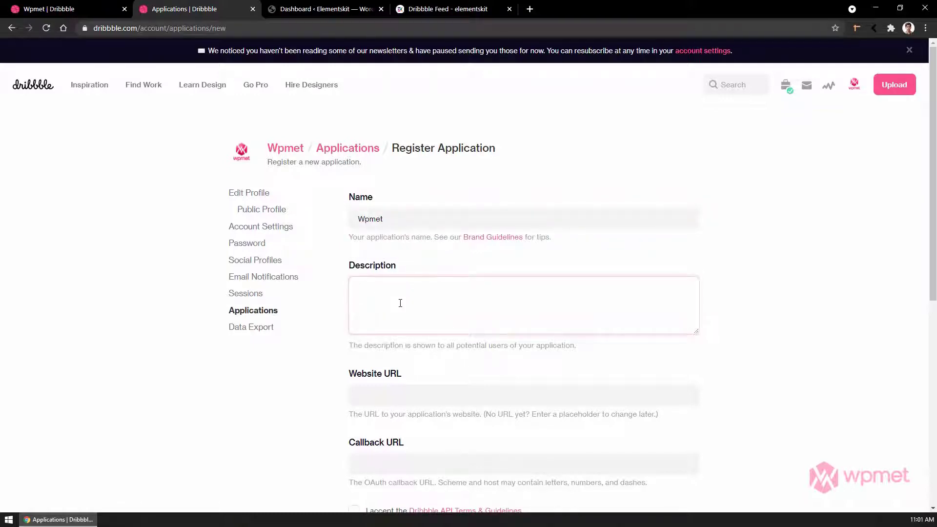
text(Dribble shorts)
scroll(400, 303, down, 1)
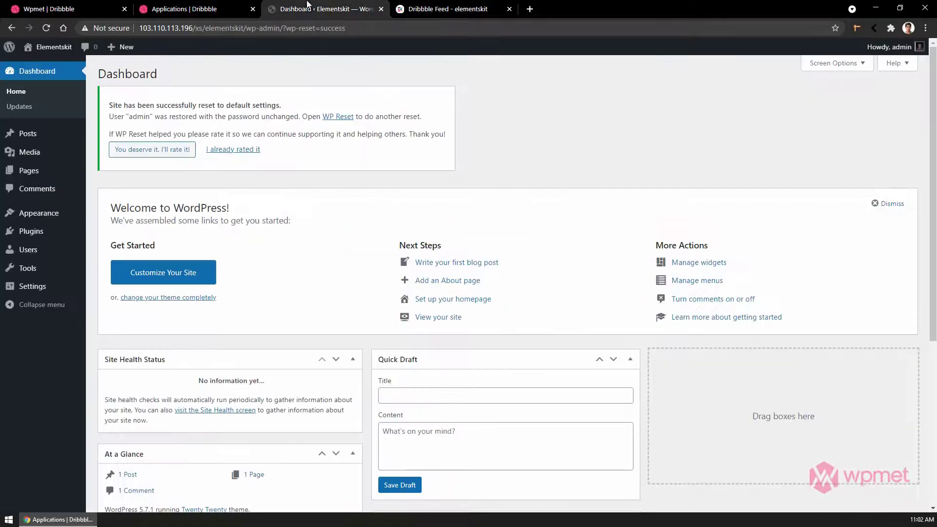
click(322, 9)
drag(193, 28, 135, 28)
key(ctrl+c)
click(204, 8)
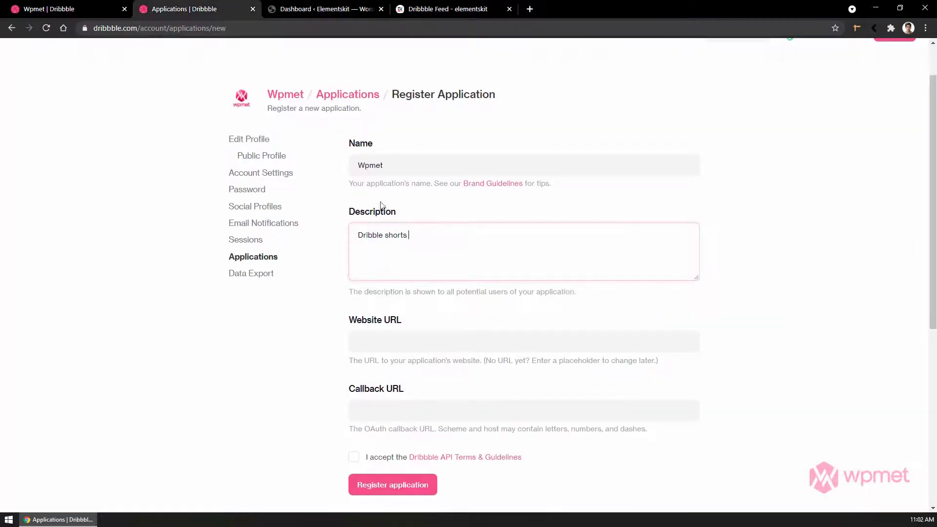
click(400, 333)
key(ctrl+v)
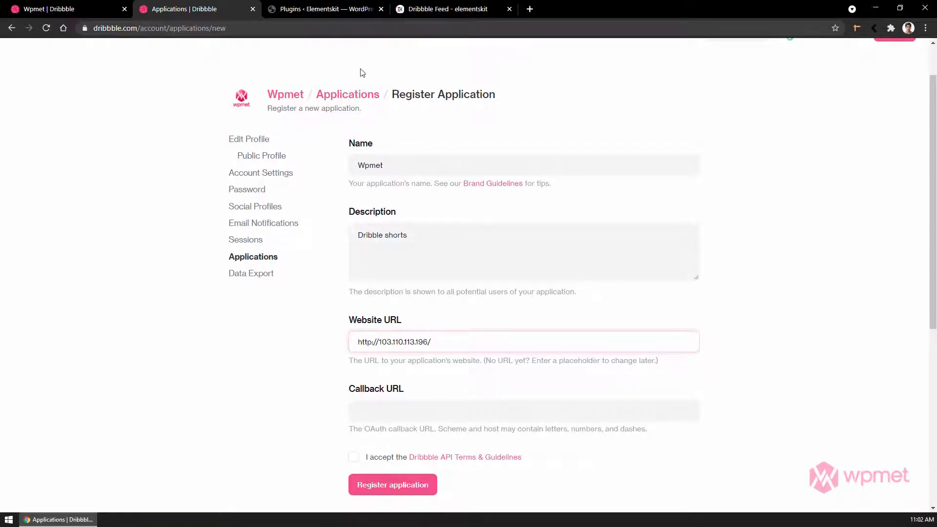
Step: Open the Dribbble User Data section in the ElementsKit user data settings of the WordPress site
click(310, 5)
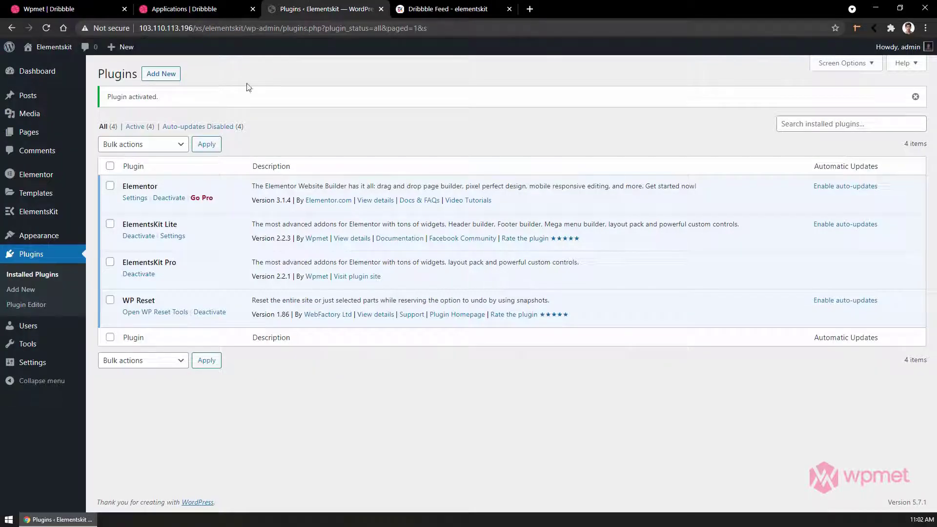
click(40, 216)
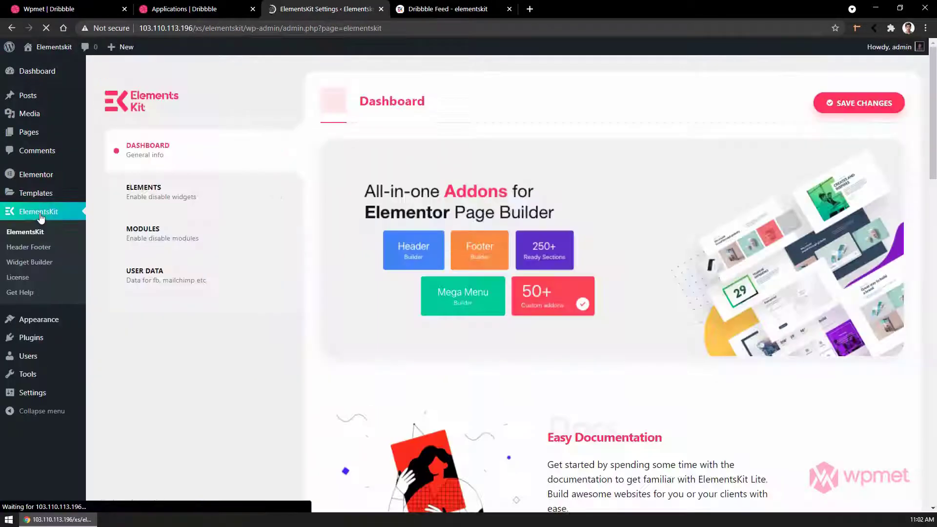
click(161, 274)
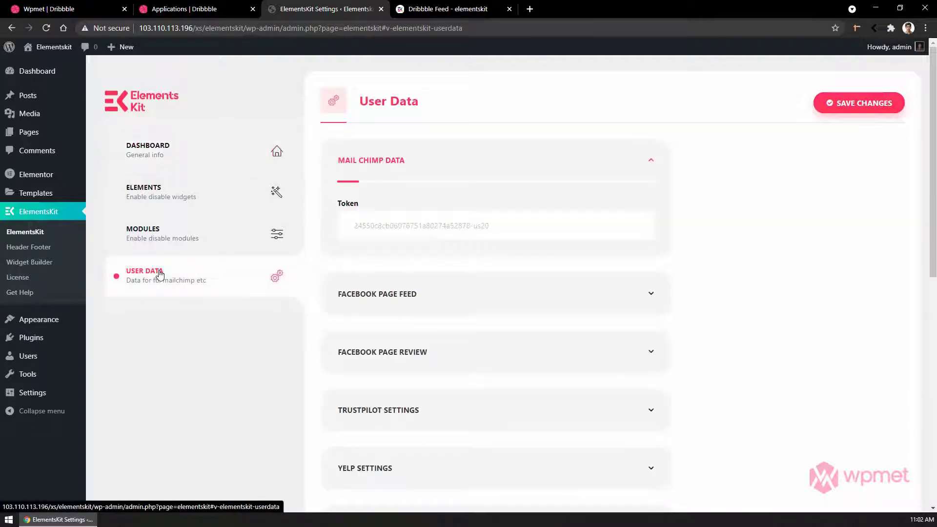
scroll(527, 341, down, 5)
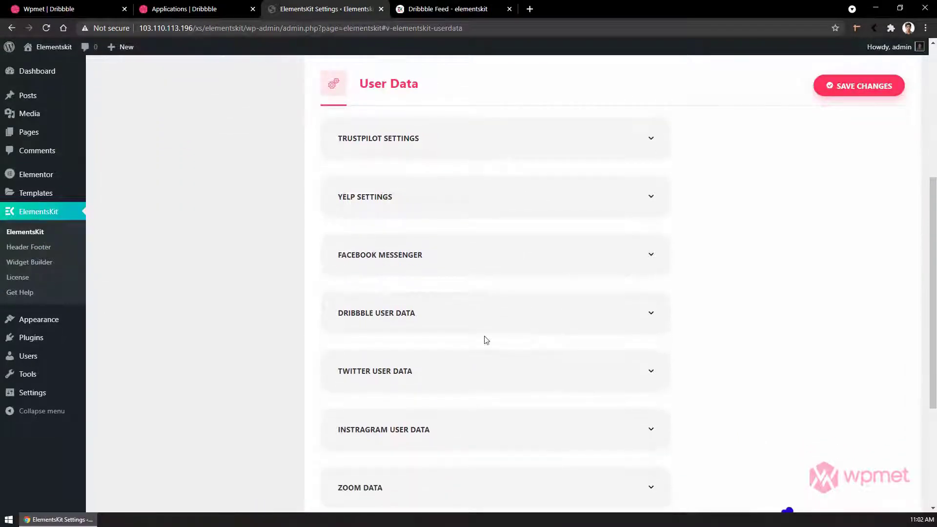
click(402, 315)
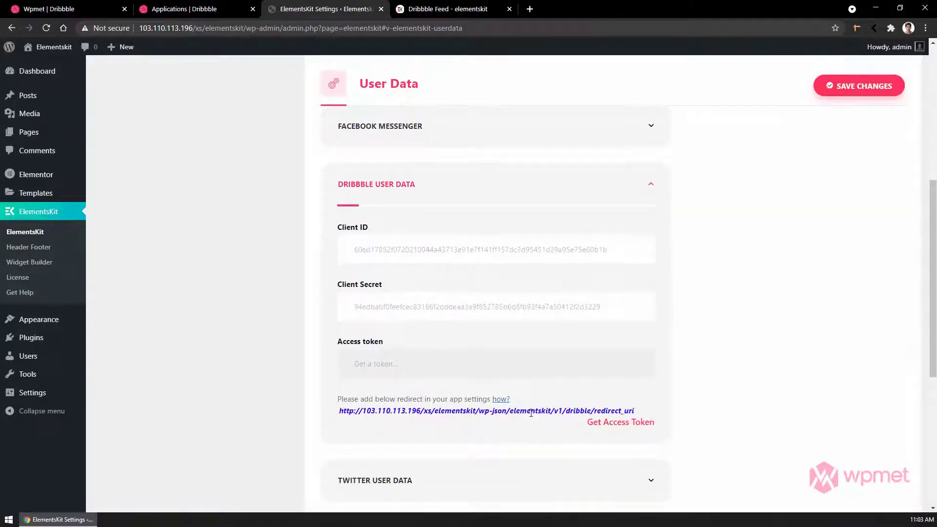
drag(646, 412, 327, 415)
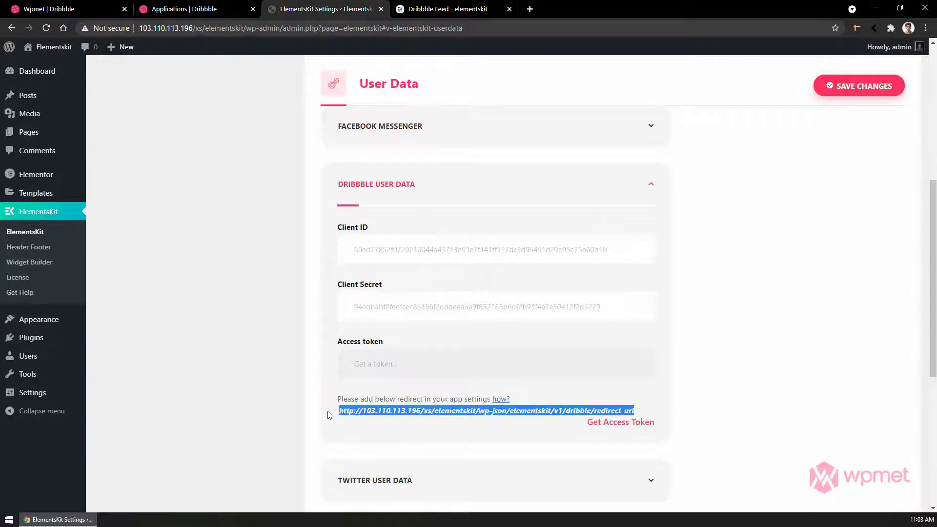
click(184, 9)
click(390, 410)
text(http://103.110.113.196/xs/elementskit/wp-json/elementskit/v1/dribble/redirect_url)
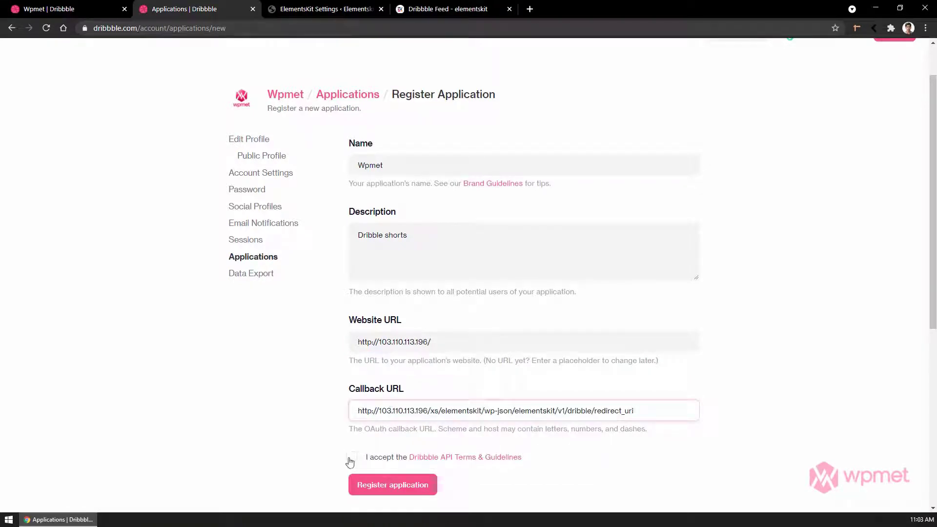
Step: Accept the Dribbble API Terms & Guidelines and register the application
click(349, 457)
scroll(346, 457, down, 1)
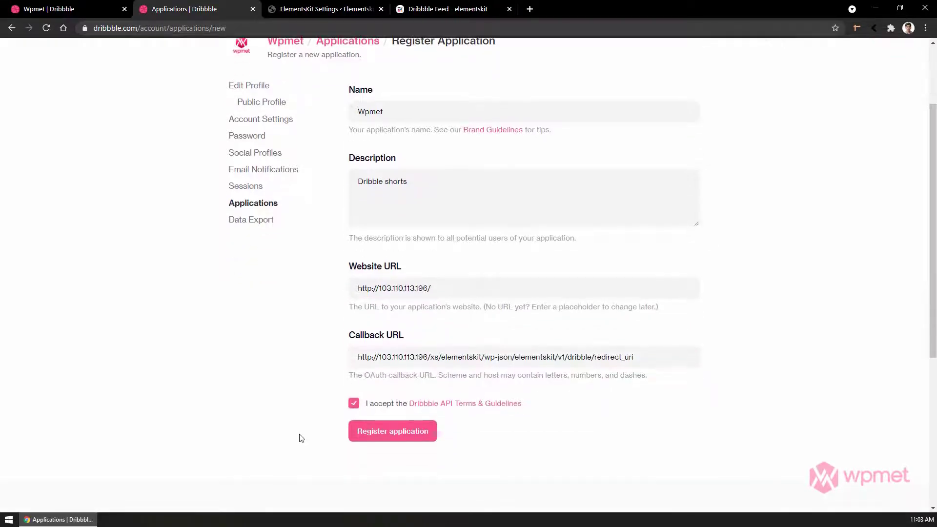
click(381, 437)
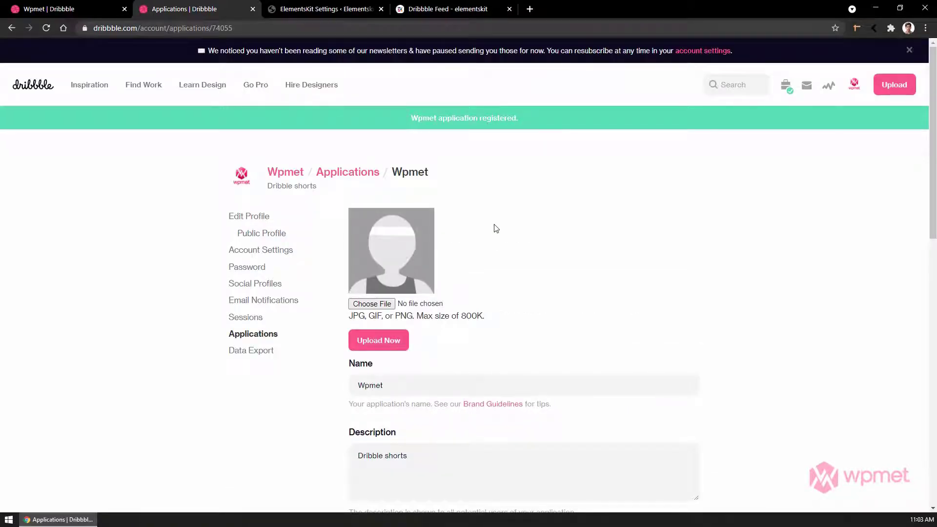
Step: Copy the registered application's client ID into the Client ID field of ElementsKit's Dribbble user data
scroll(558, 297, down, 4)
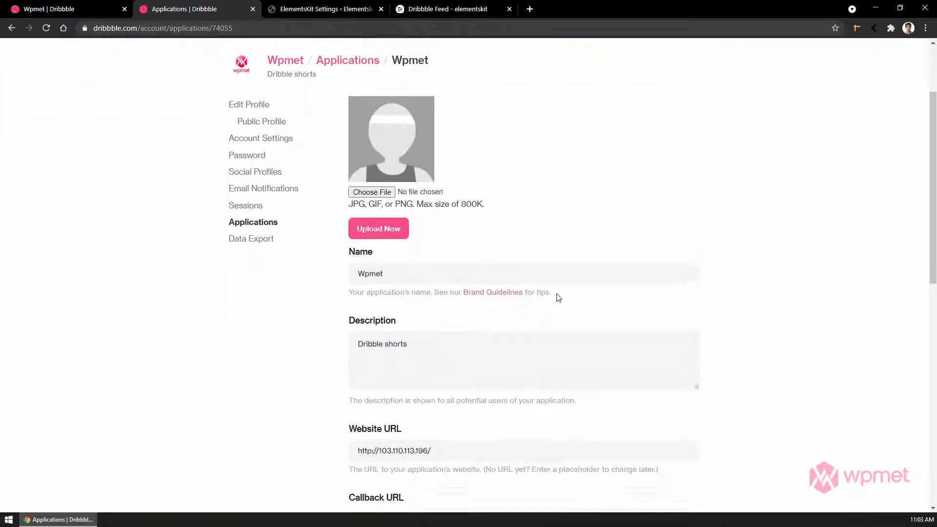
scroll(557, 297, down, 5)
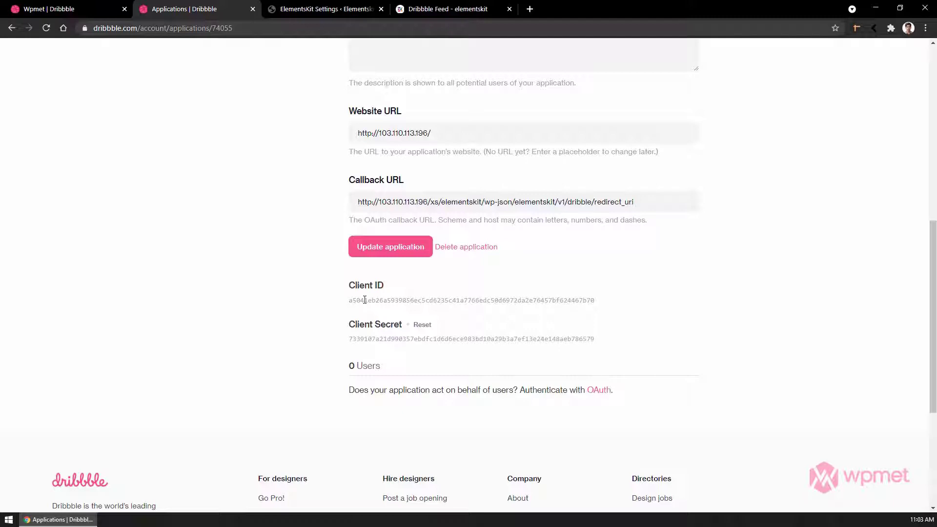
double_click(436, 300)
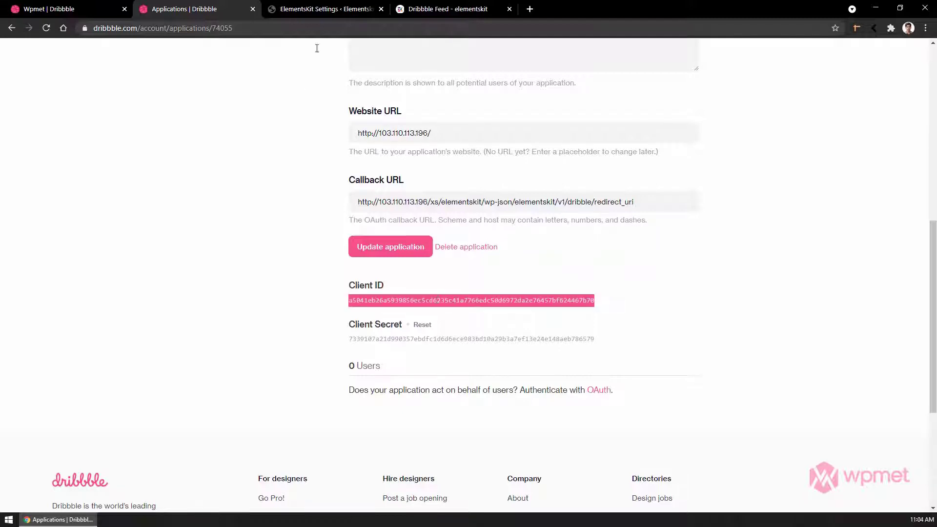
key(ctrl+c)
click(321, 9)
click(390, 251)
key(ctrl+v)
Step: Copy the Dribbble application's client secret into the Client Secret field of ElementsKit's Dribbble user data
click(195, 8)
double_click(431, 345)
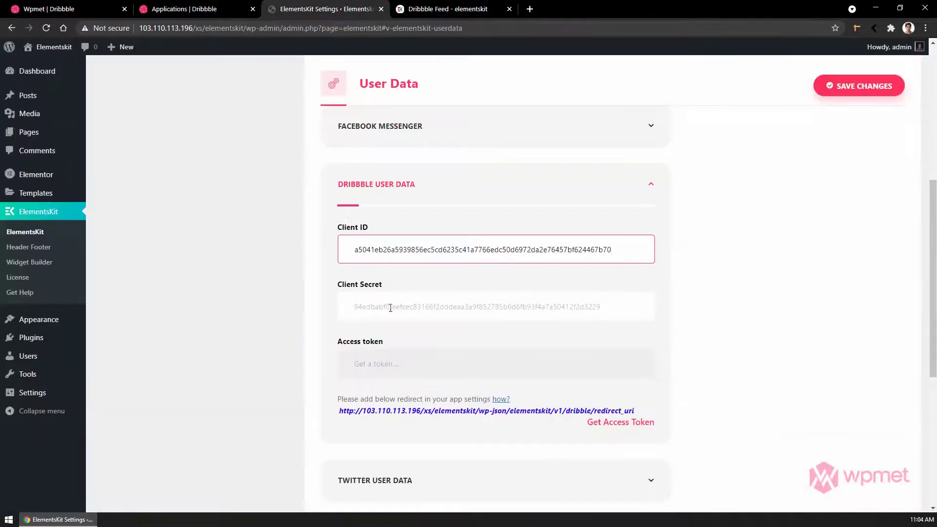
click(389, 308)
key(ctrl+v)
Step: Get a Dribbble access token by authorizing the application, and save the ElementsKit user data
scroll(380, 252, down, 1)
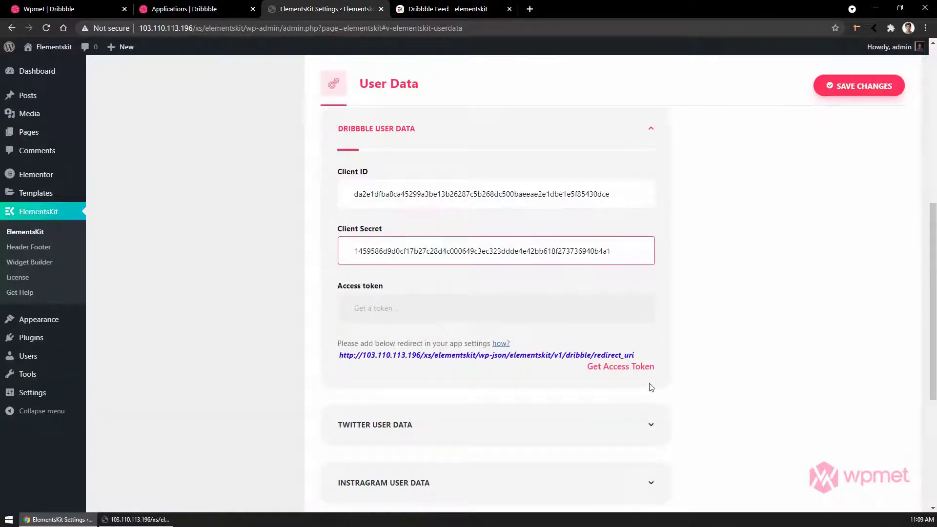
click(620, 366)
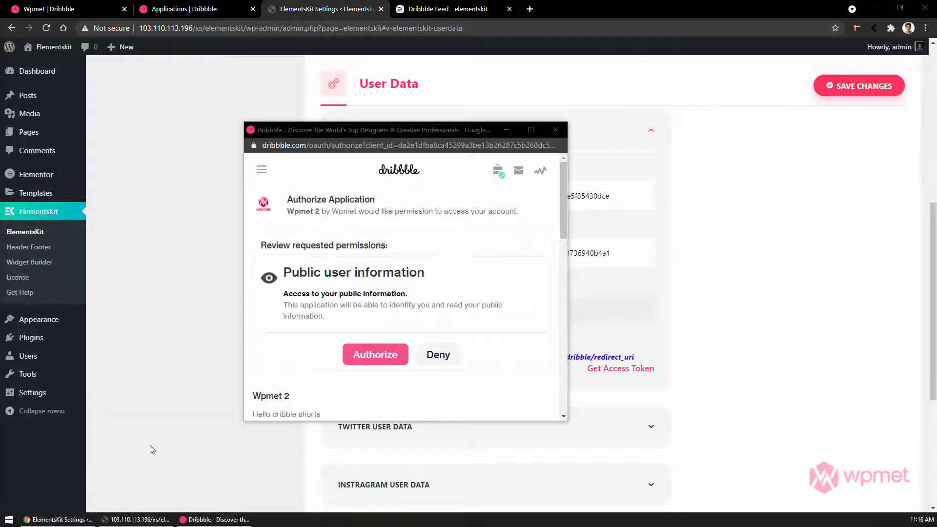
click(375, 354)
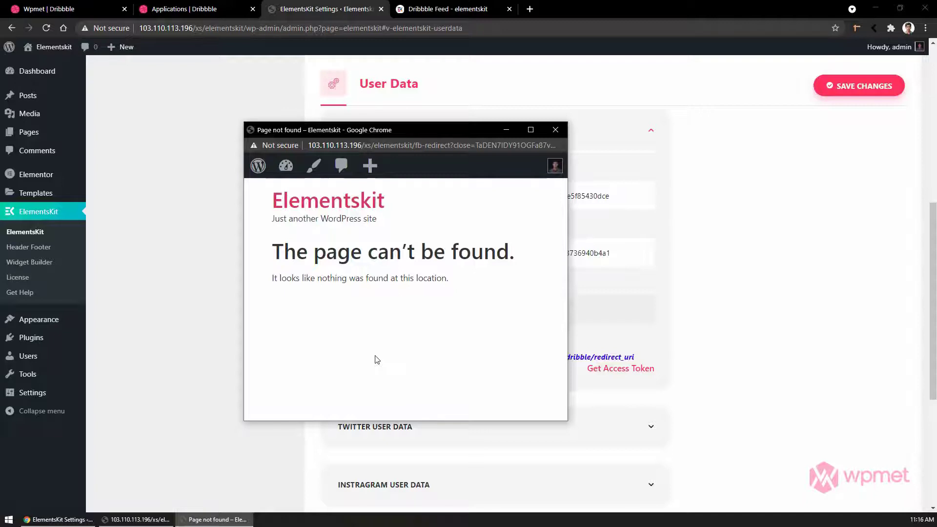
click(561, 130)
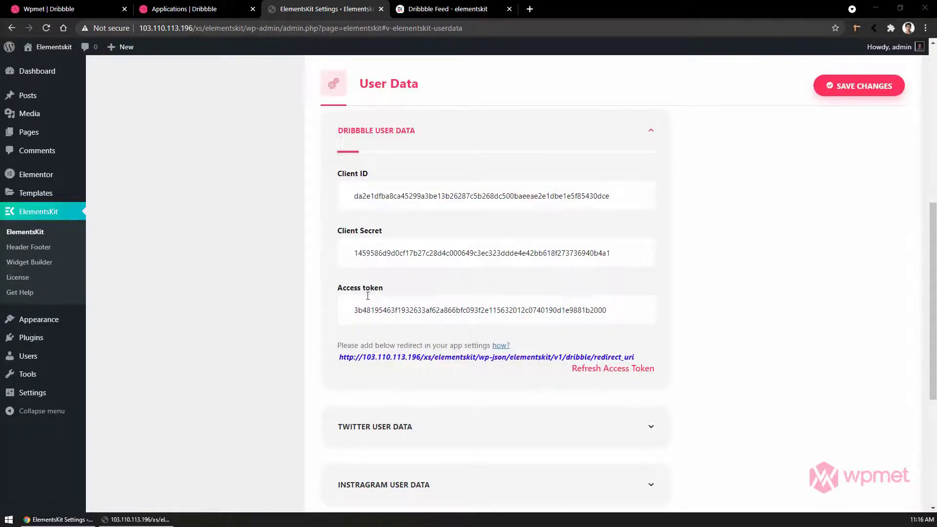
click(862, 94)
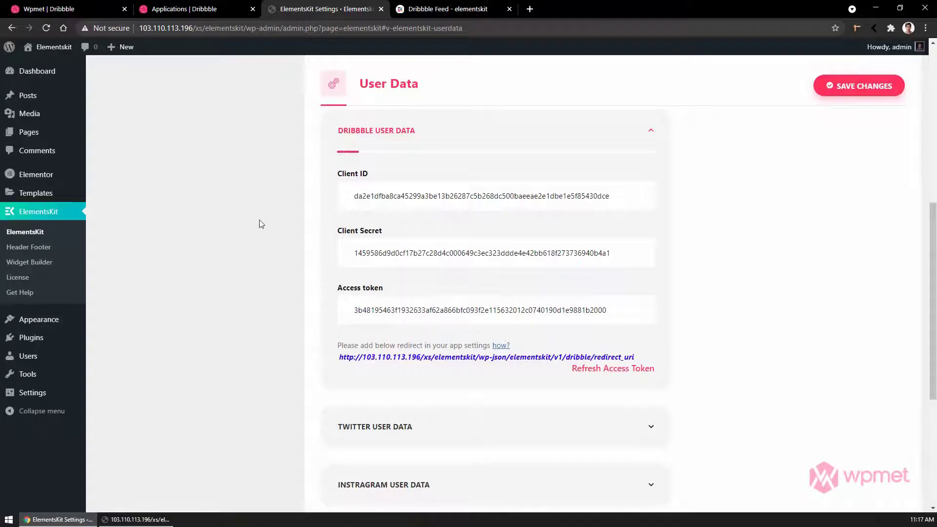
Step: Open the Home page for editing in Elementor and place the Dribble Feed widget in its empty section
click(28, 140)
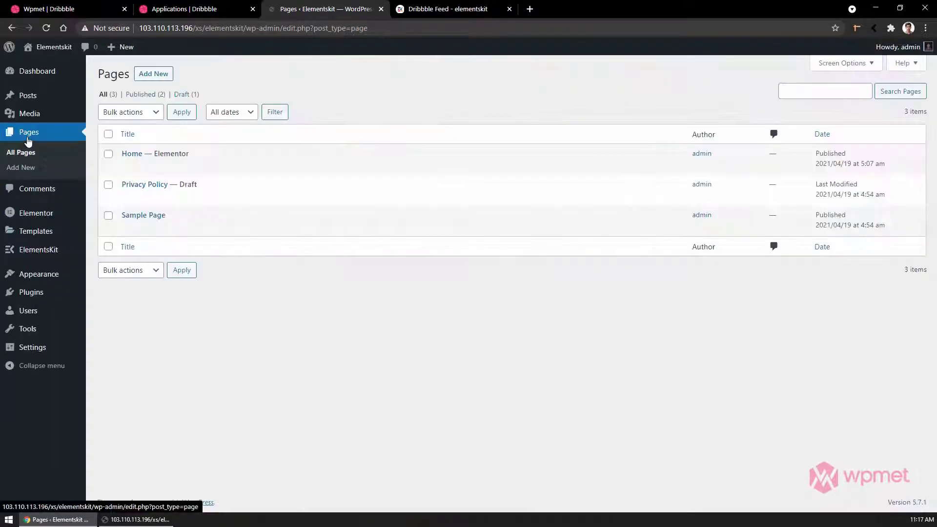
mouse_move(236, 162)
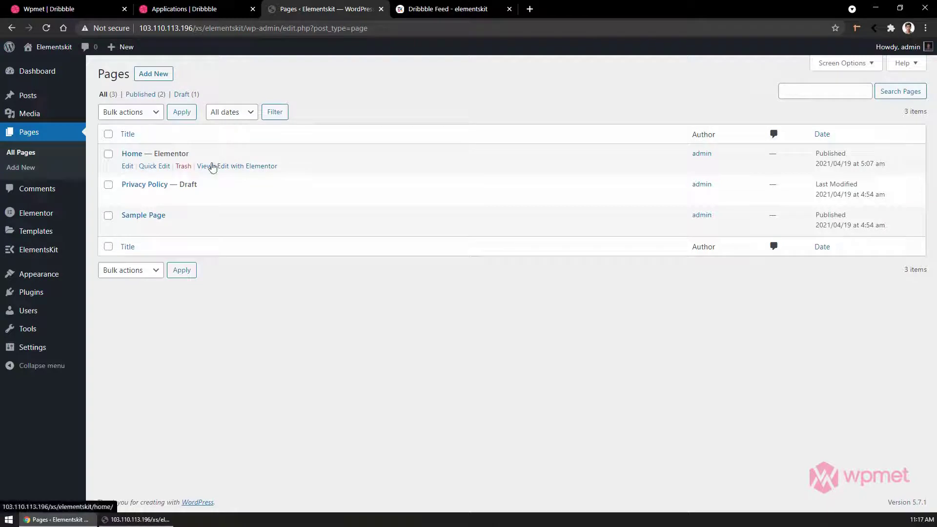
click(240, 168)
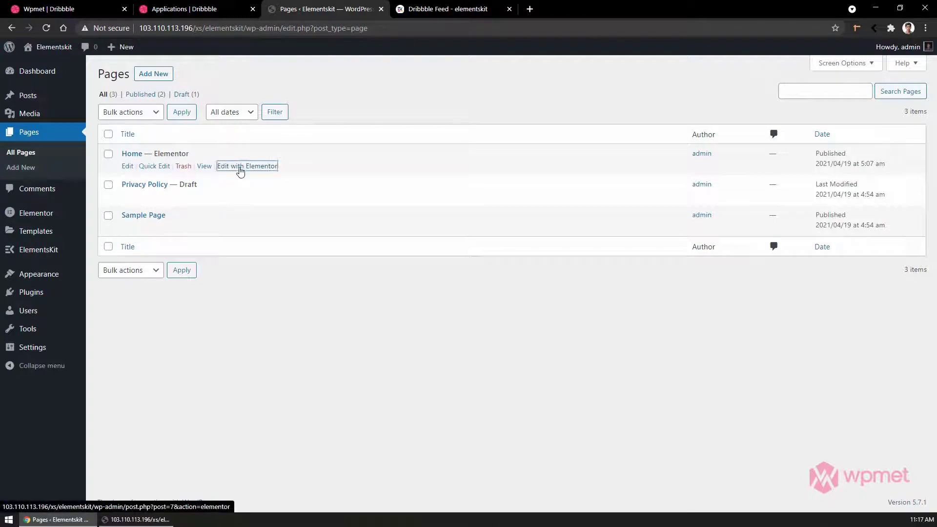
click(421, 9)
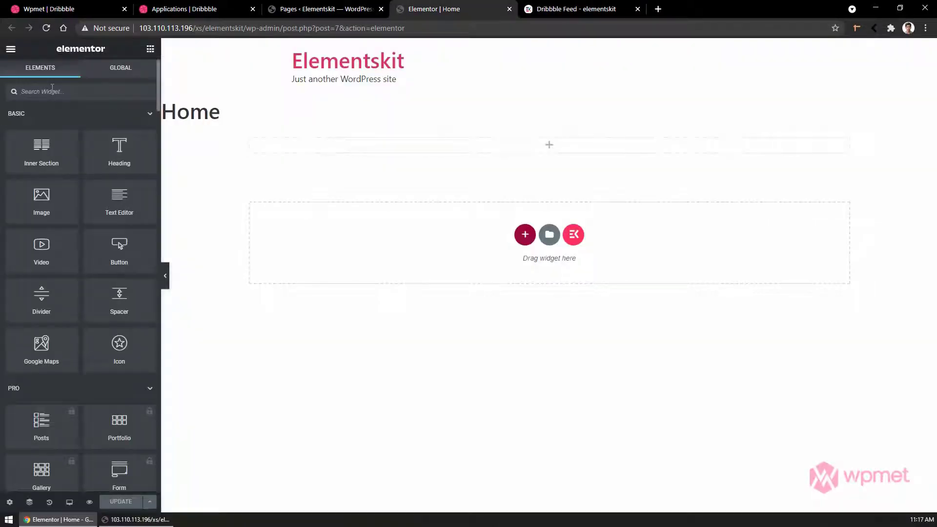
text(dribb)
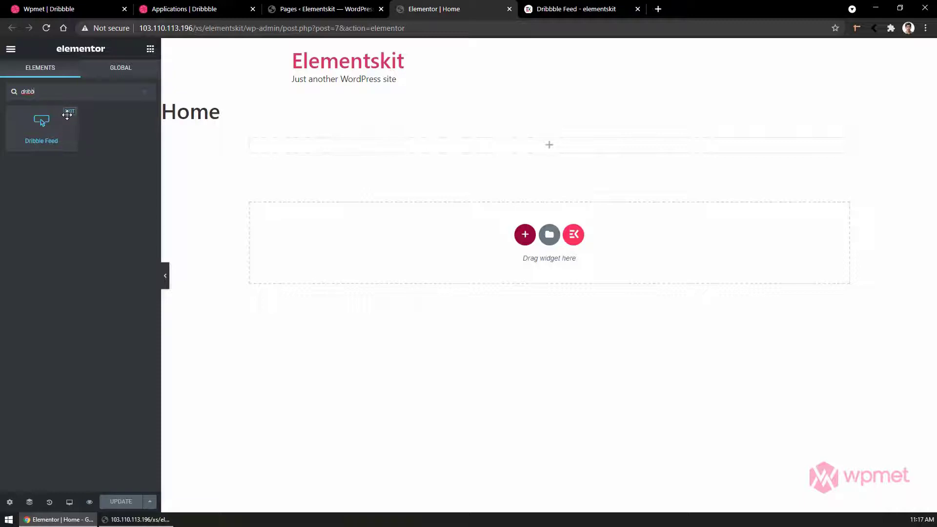
drag(46, 134, 404, 149)
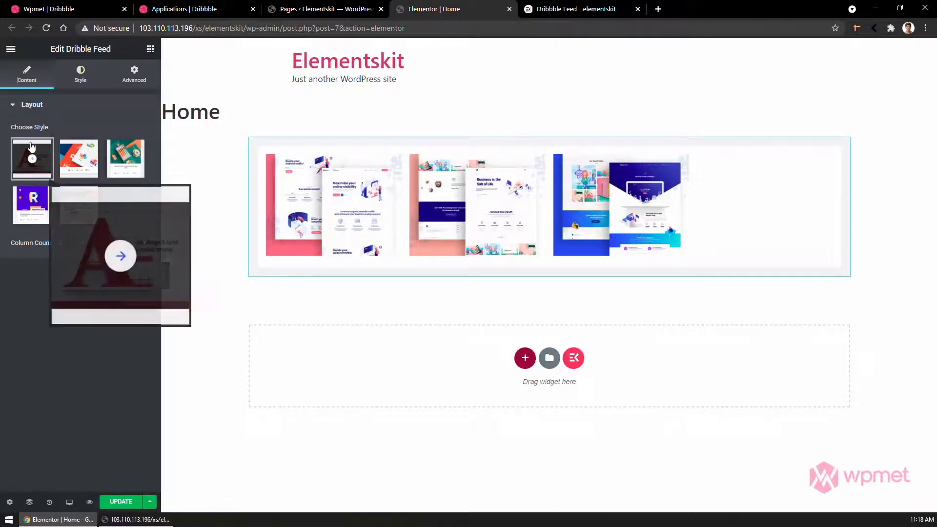
Step: Try the second, third and fifth layout styles for the Dribble Feed, then choose the fourth style with the purple R thumbnail
mouse_move(87, 196)
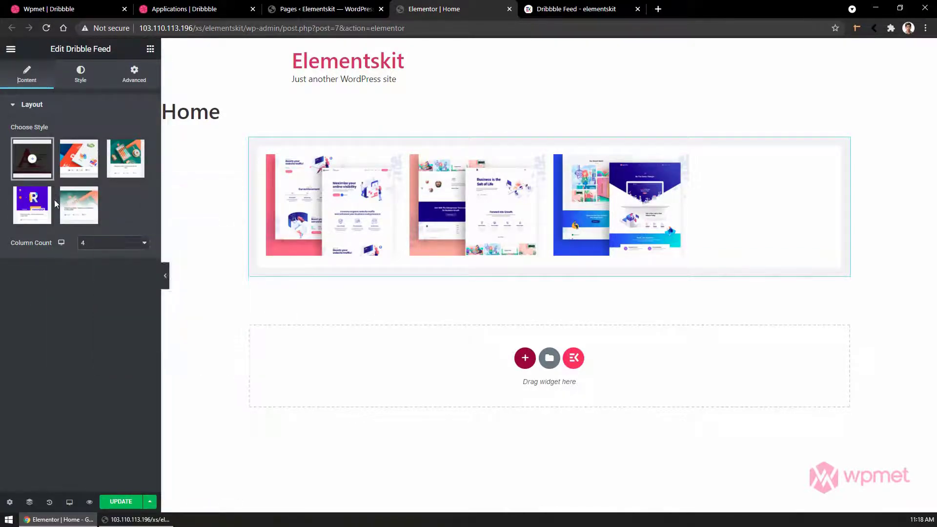
click(81, 168)
click(125, 157)
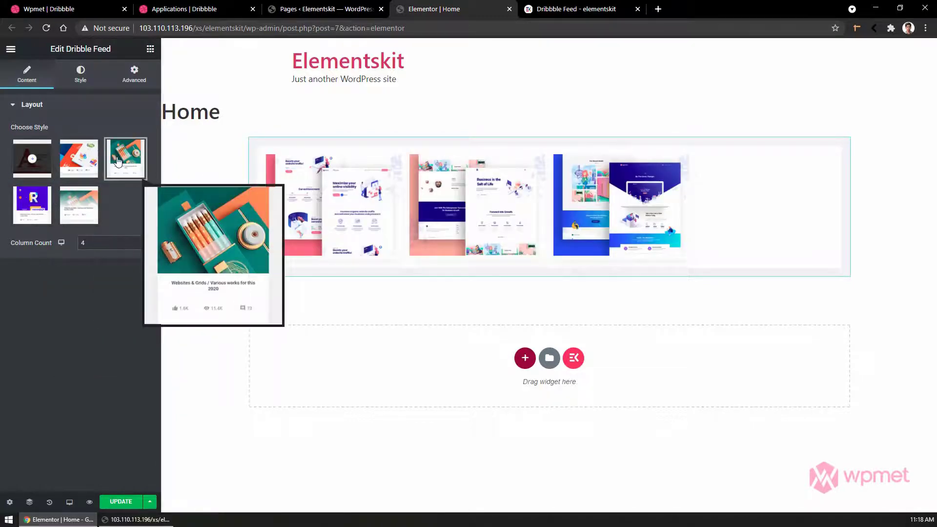
click(78, 210)
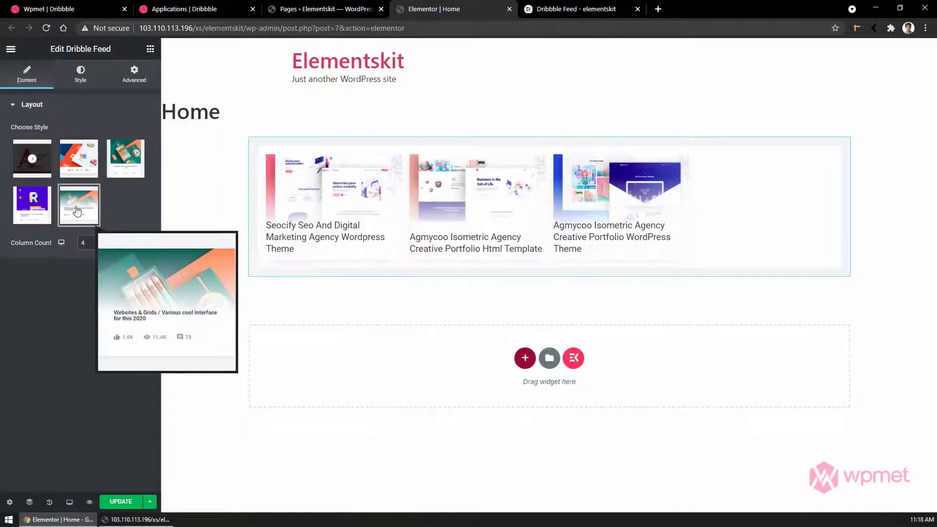
click(42, 212)
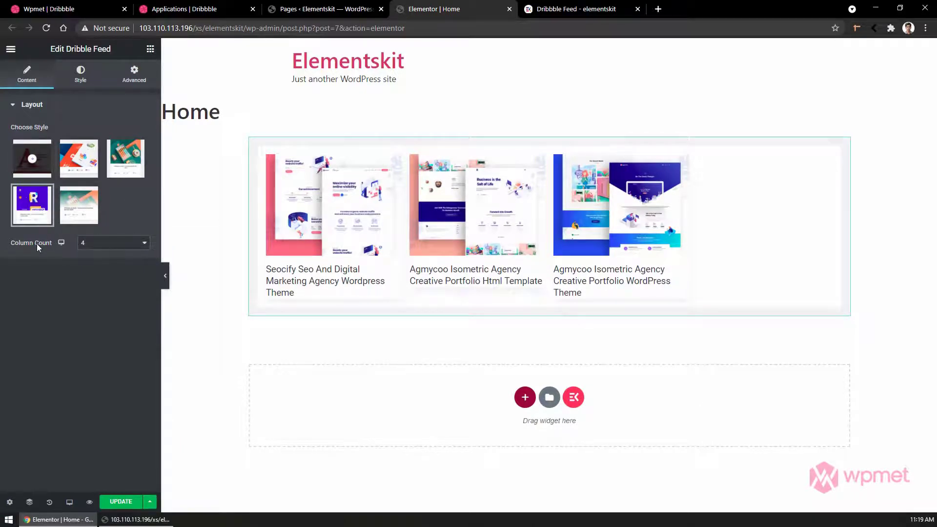
Step: Try a column count of 6 for the Dribble Feed, then set the column count to 3
click(94, 245)
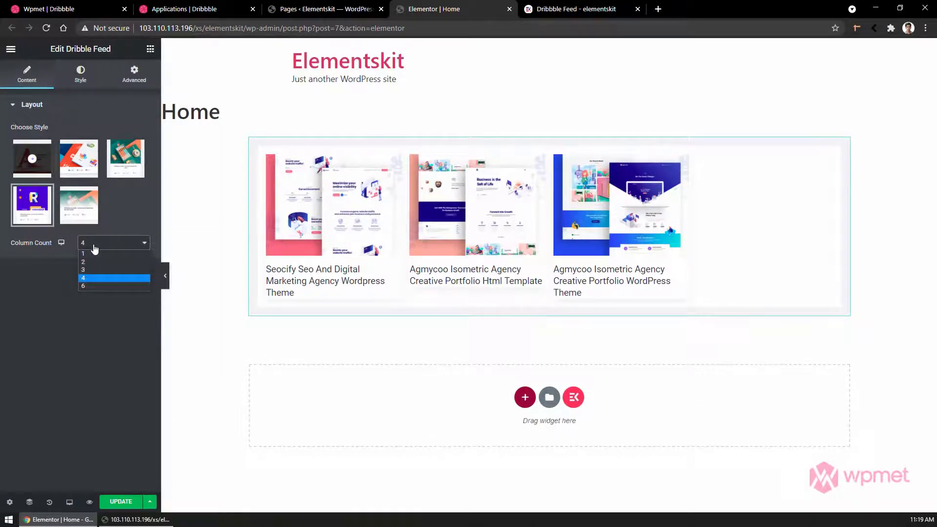
click(87, 286)
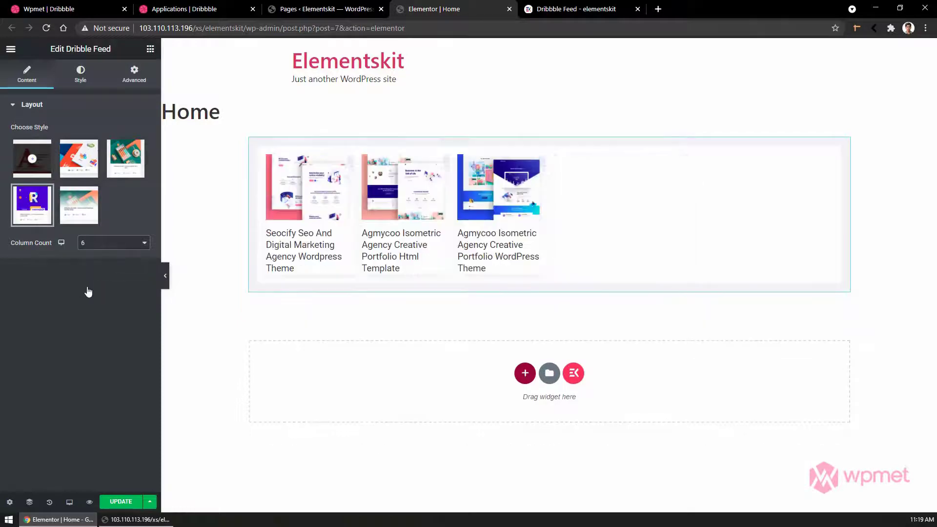
click(93, 242)
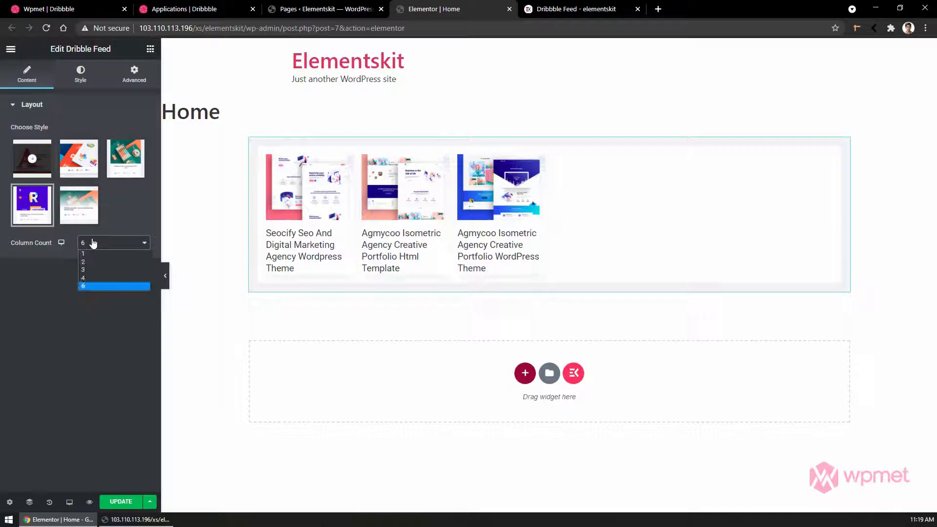
click(94, 272)
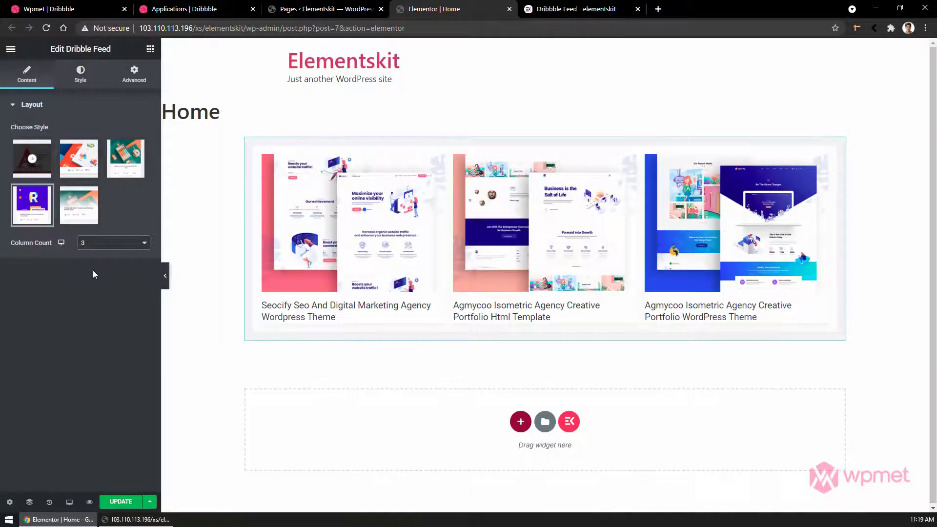
Step: Give the Dribble Feed widget a classic coral-red background color and set its padding to 4 em on all sides
click(79, 83)
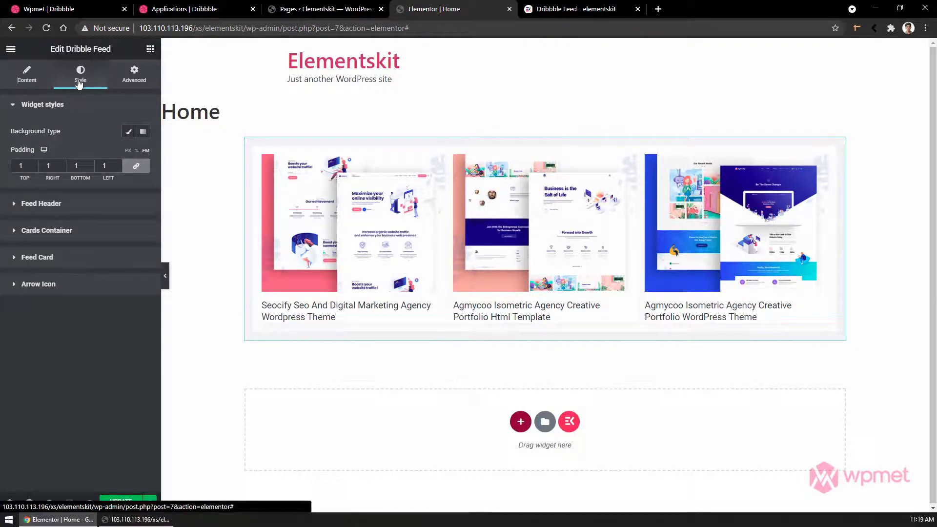
click(128, 132)
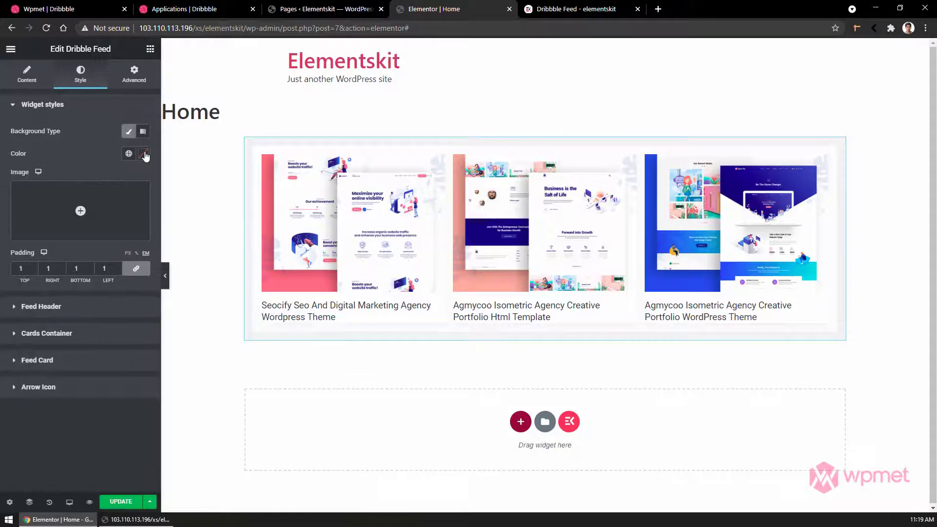
click(143, 153)
click(99, 194)
click(98, 147)
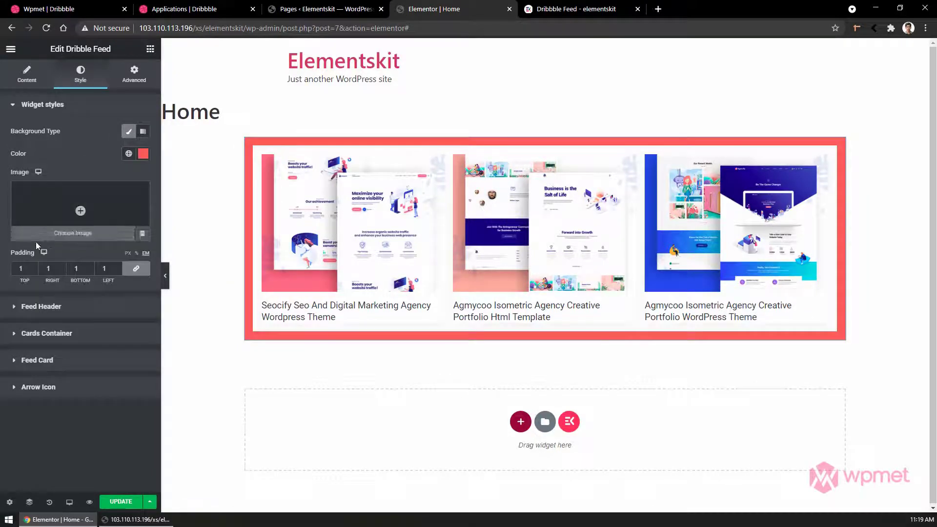
double_click(28, 268)
text(4)
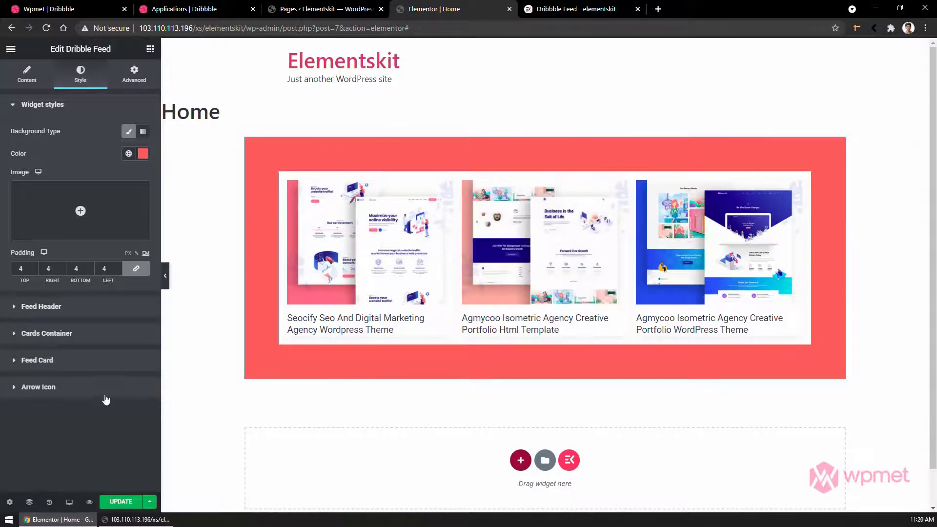
Step: Set the arrow icon's circle size to 60 px and preview the arrow on the feed's shots
click(41, 388)
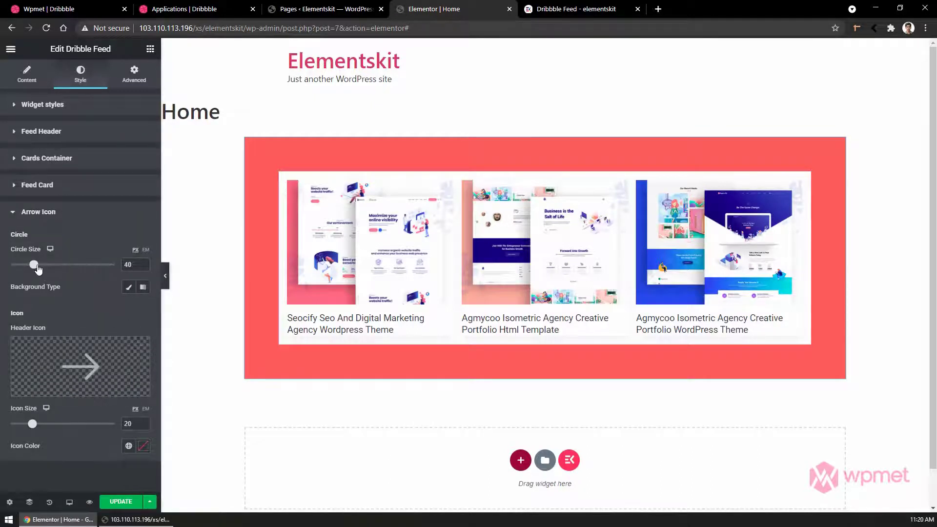
drag(34, 265, 62, 265)
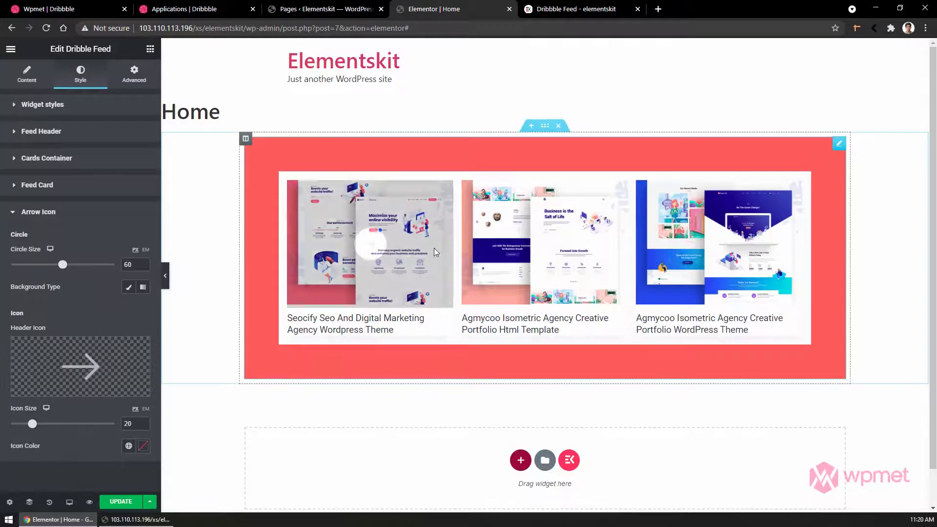
mouse_move(546, 250)
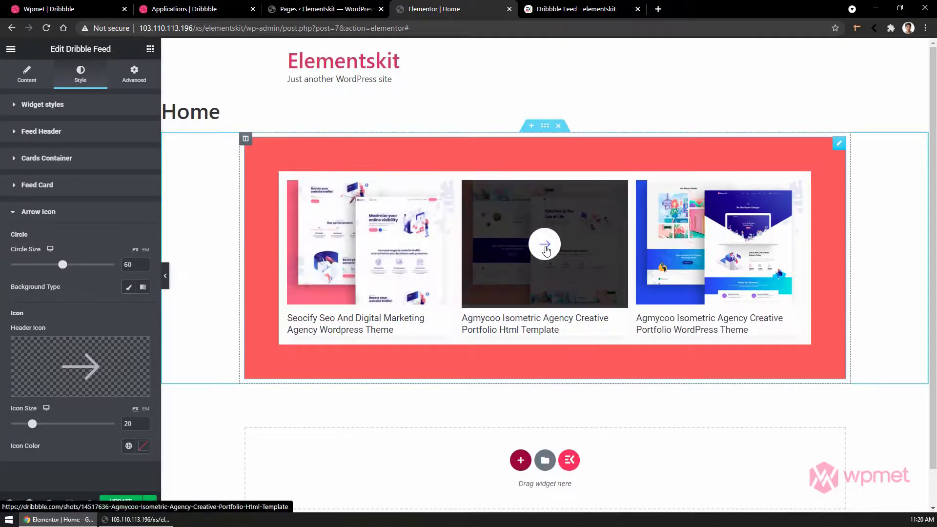
Step: Give the feed cards a classic background with a white color
click(52, 188)
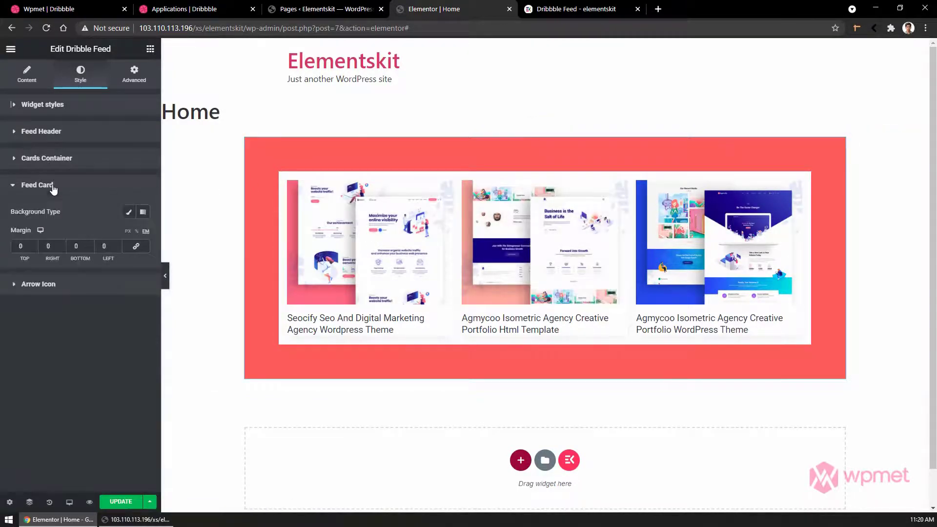
click(129, 213)
click(142, 234)
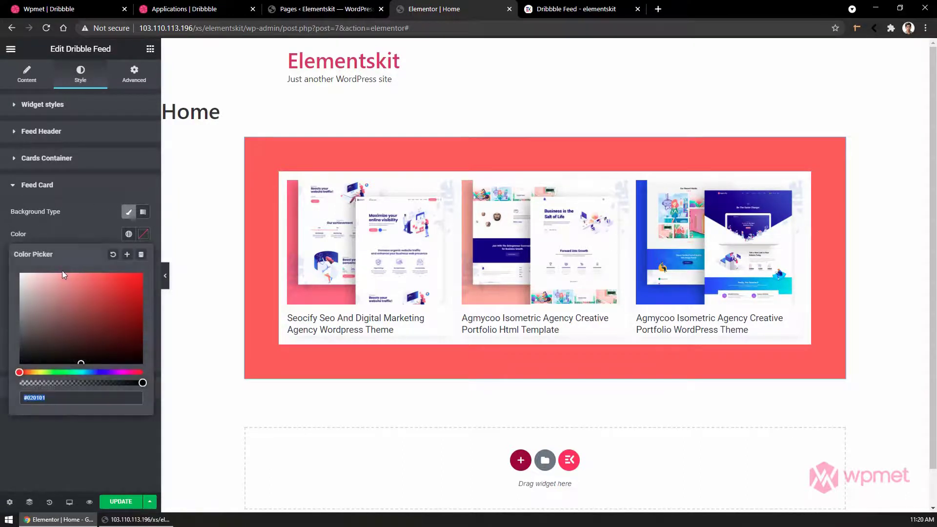
click(43, 282)
mouse_move(42, 283)
mouse_down()
mouse_move(7, 278)
mouse_move(5, 287)
mouse_move(17, 274)
mouse_up()
click(71, 235)
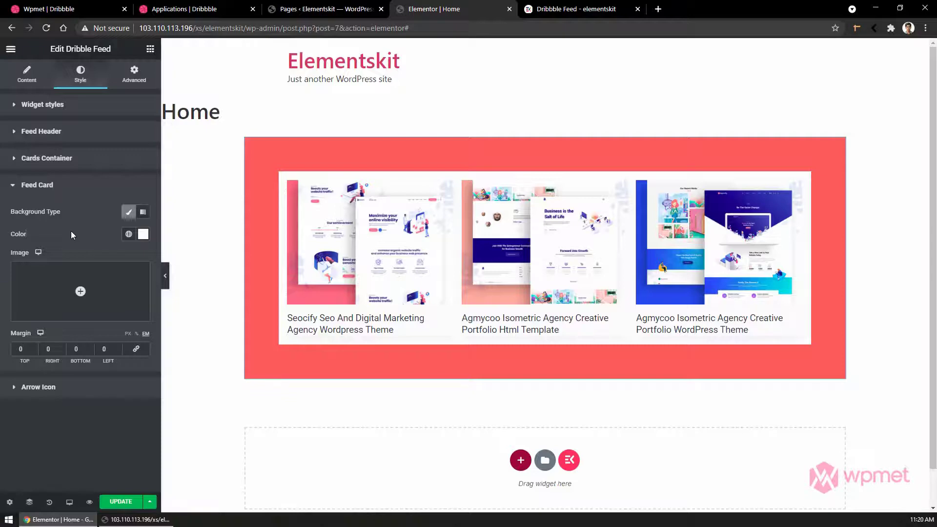
Step: Examine the demo designs 01 to 06 on the ElementsKit Dribbble Feed page, including their shot hover effects
click(568, 9)
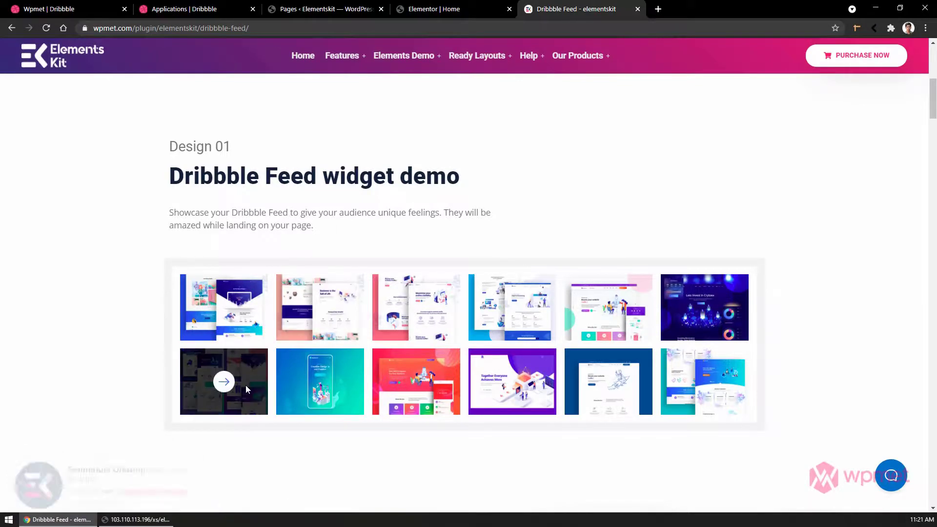
scroll(245, 385, down, 5)
scroll(246, 387, down, 5)
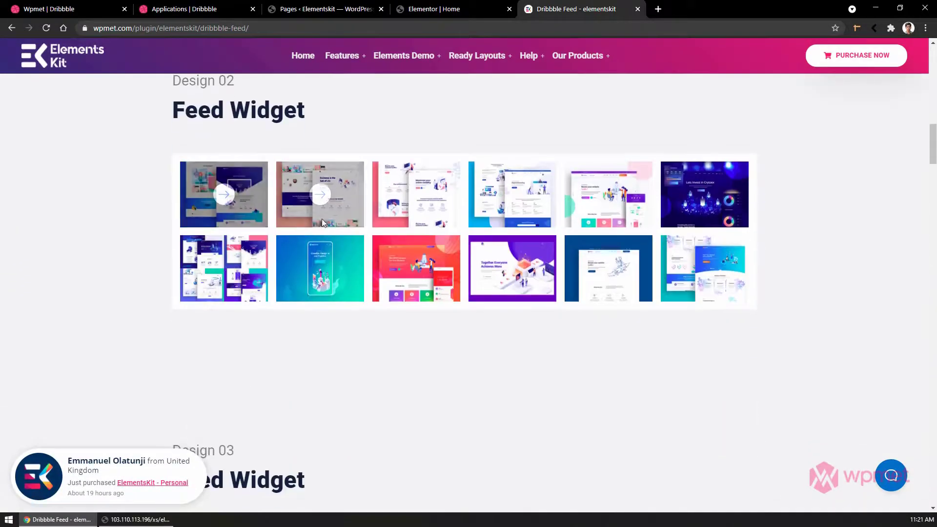
scroll(496, 285, down, 6)
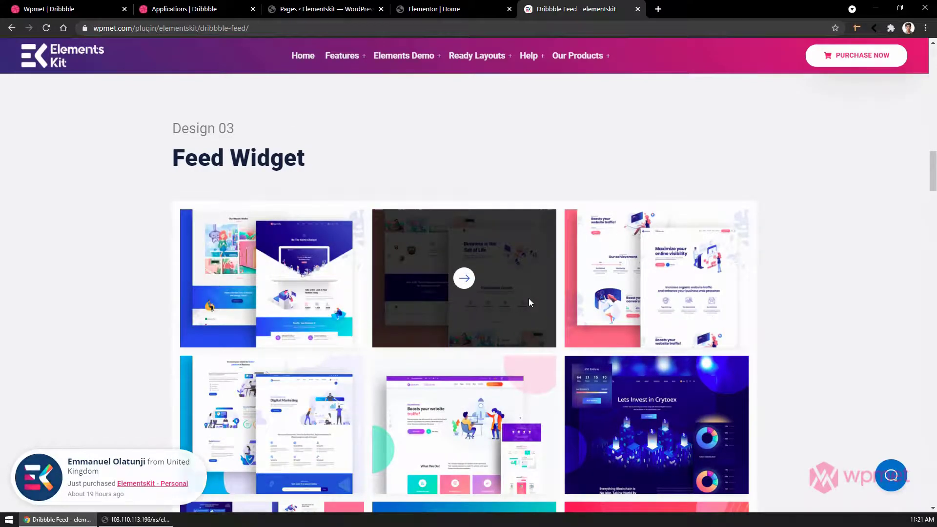
scroll(527, 299, down, 9)
scroll(300, 314, down, 9)
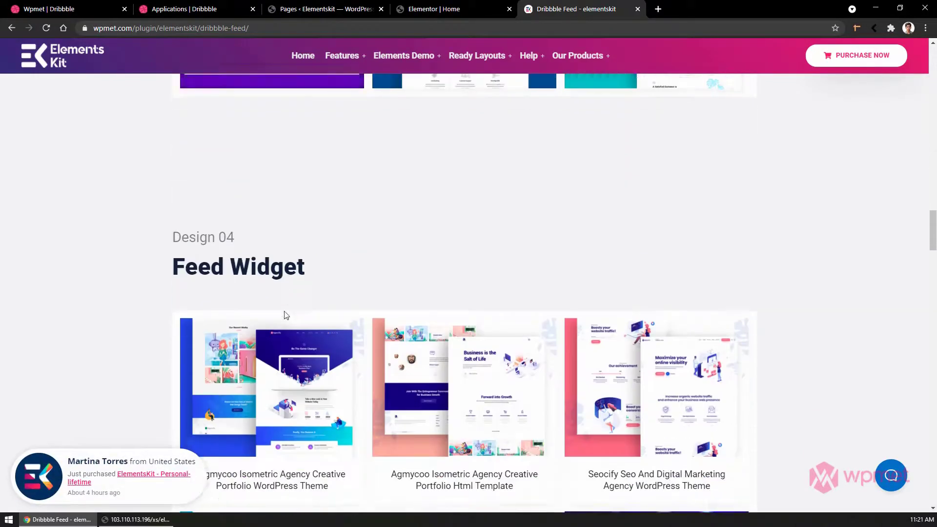
scroll(281, 306, up, 2)
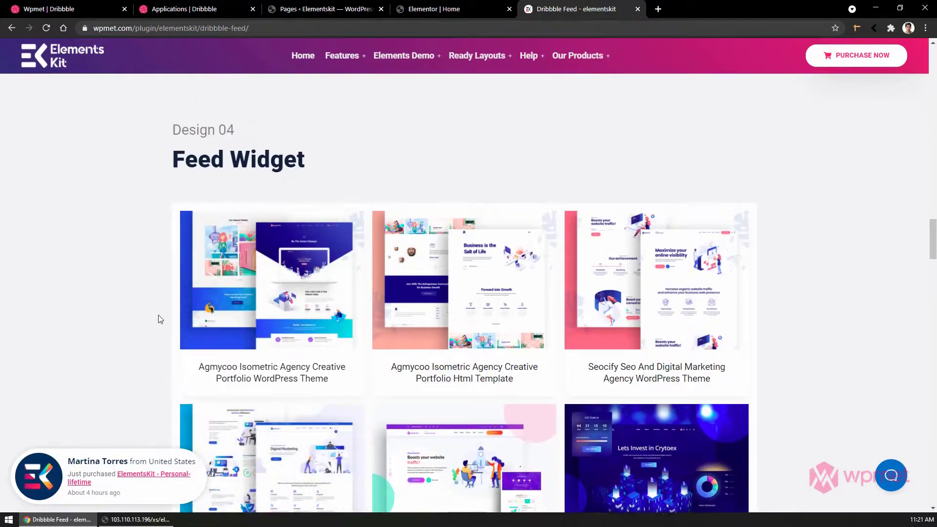
scroll(158, 319, down, 20)
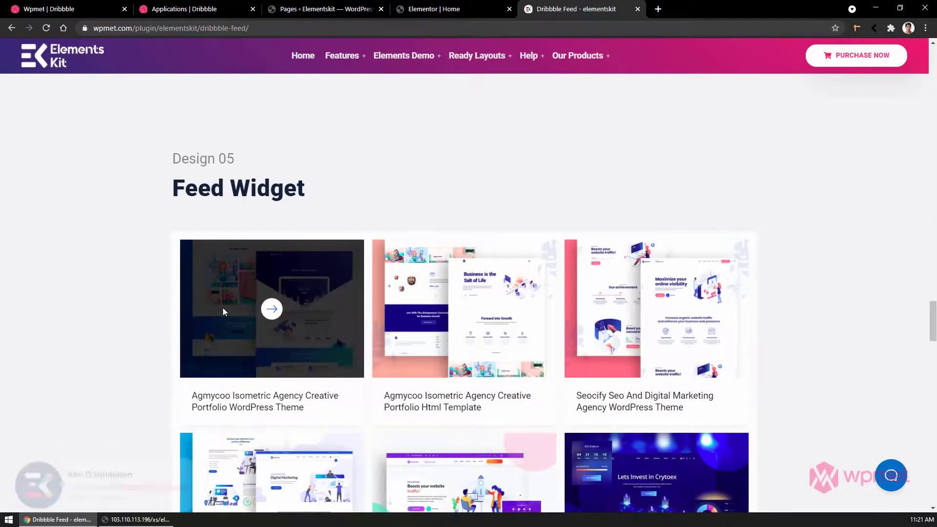
scroll(697, 329, down, 4)
scroll(424, 366, down, 19)
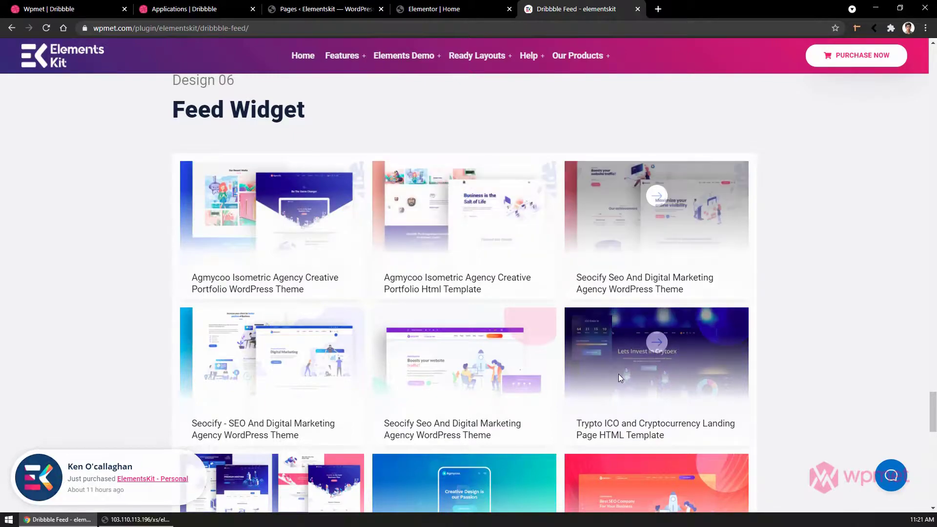
scroll(618, 381, down, 8)
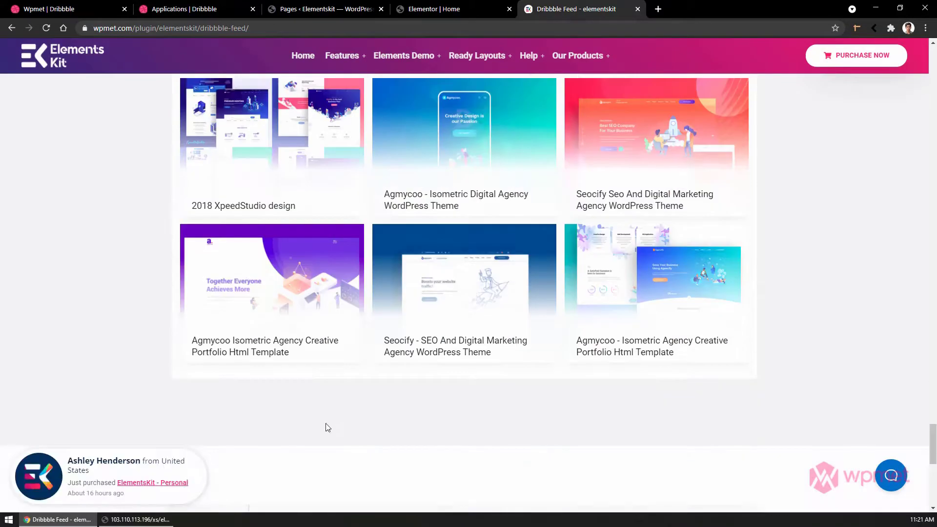
scroll(316, 449, up, 3)
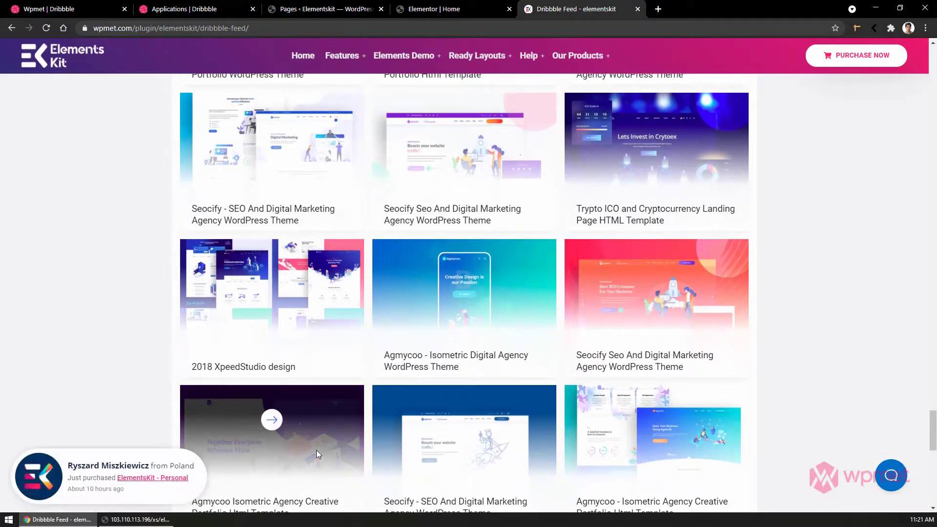
scroll(316, 450, up, 5)
scroll(317, 450, up, 5)
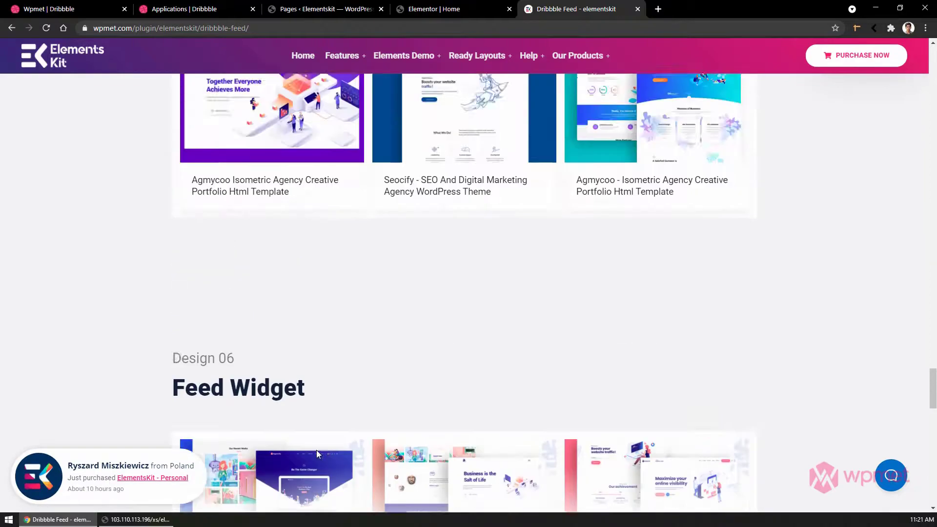
scroll(316, 450, up, 15)
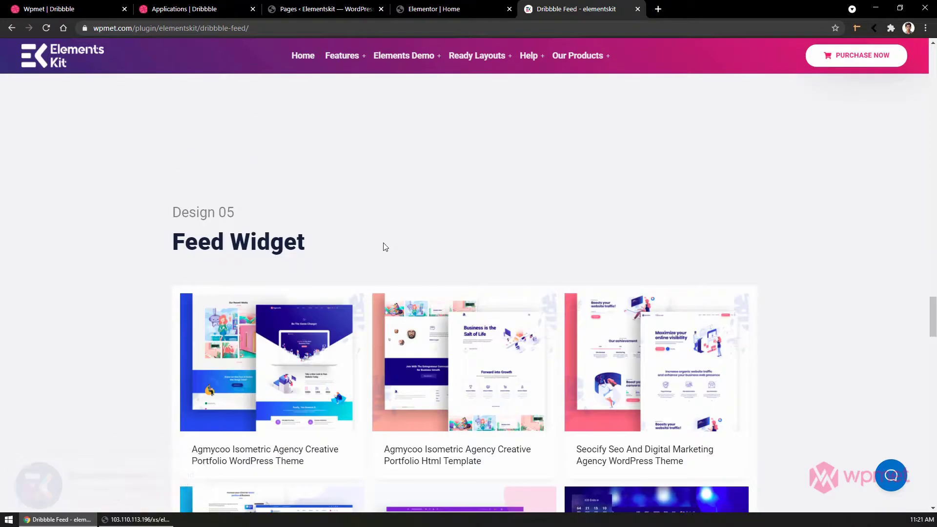